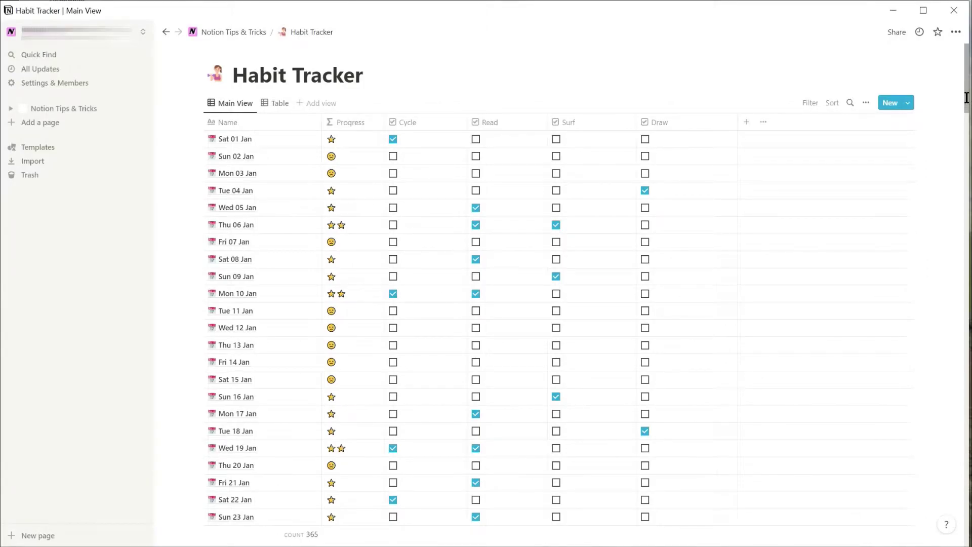
Add an advanced Date filter set to 'Is within' the past week.
{"action": "left_click_drag", "start_coordinate": [966, 97], "coordinate": [948, 267]}
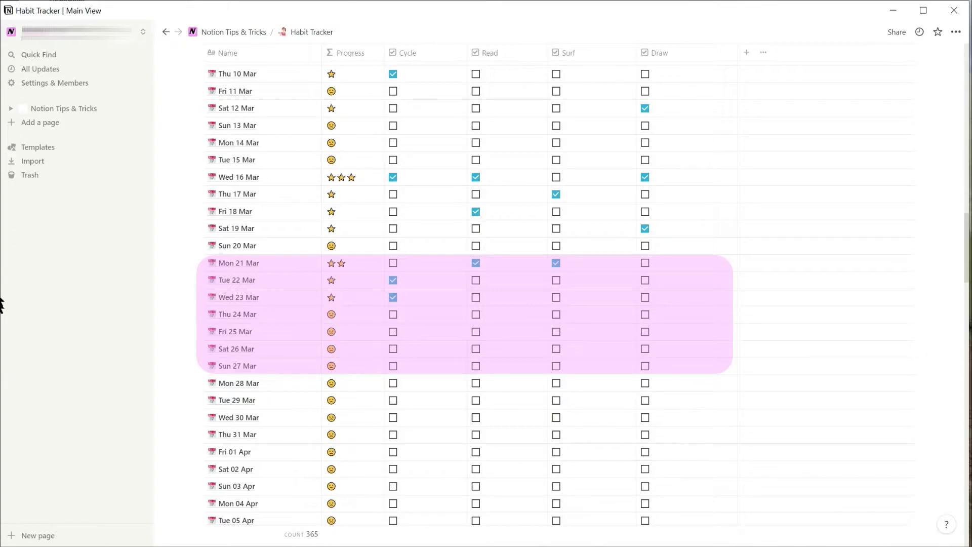
{"action": "left_click_drag", "start_coordinate": [967, 234], "coordinate": [966, 50]}
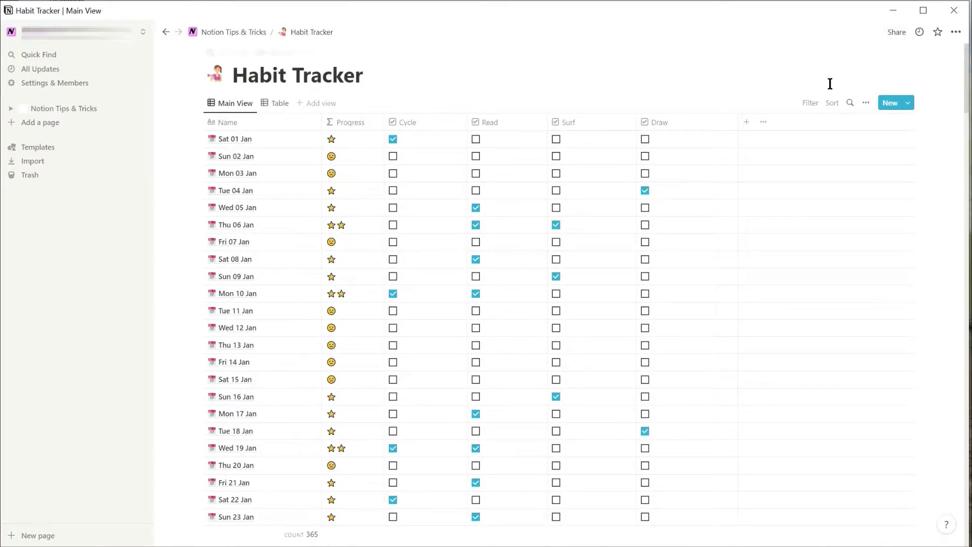
{"action": "left_click", "coordinate": [812, 104]}
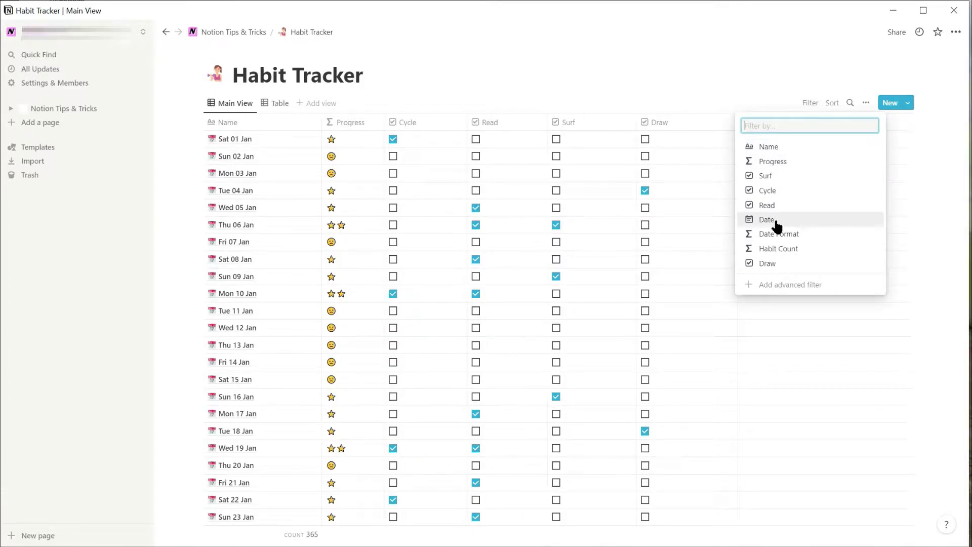
{"action": "left_click", "coordinate": [777, 221]}
{"action": "left_click", "coordinate": [279, 142]}
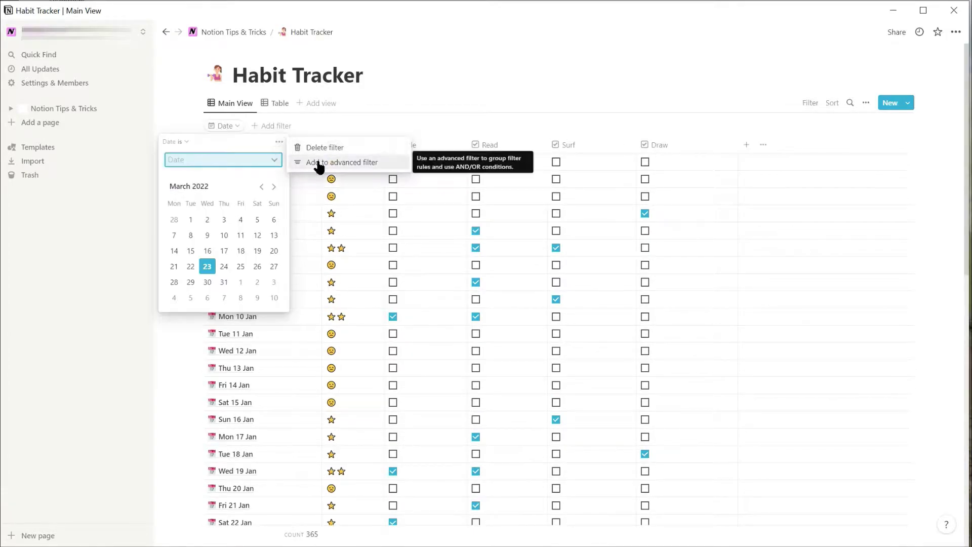
{"action": "left_click", "coordinate": [318, 162]}
{"action": "left_click", "coordinate": [192, 151]}
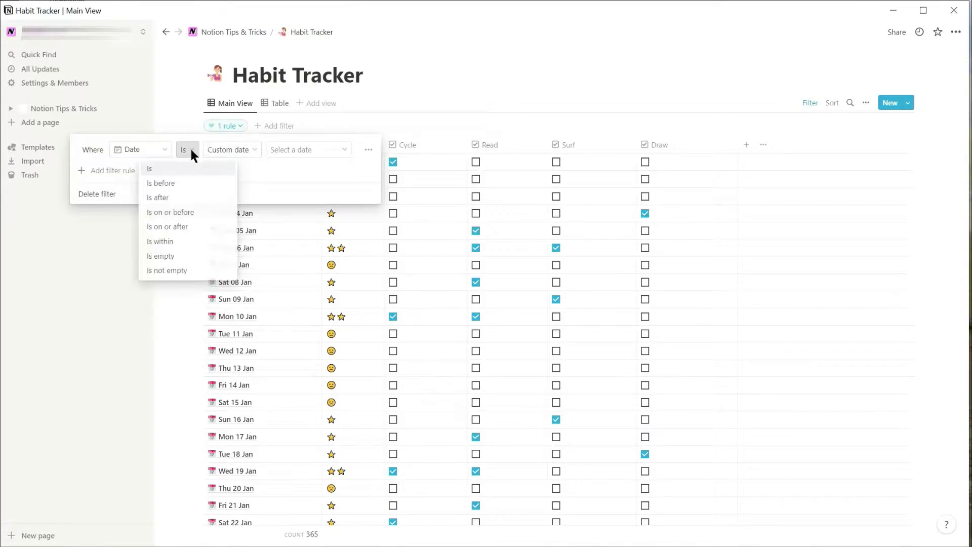
{"action": "left_click", "coordinate": [180, 242]}
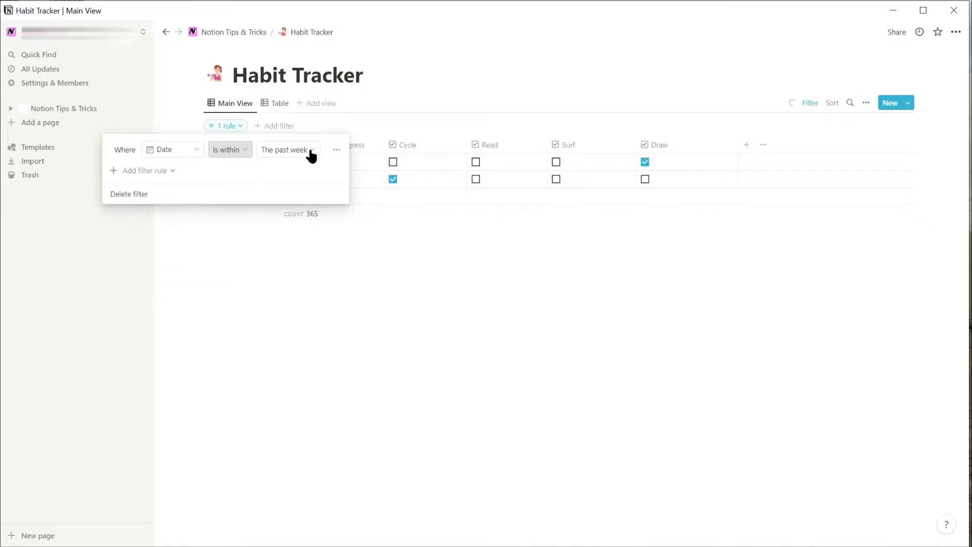
{"action": "left_click", "coordinate": [573, 88]}
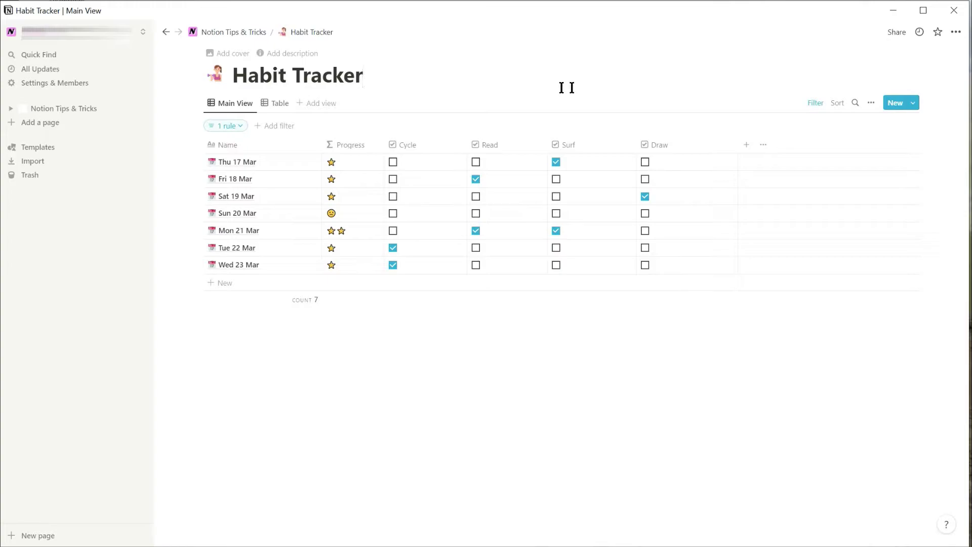
Change the Date filter range to the next week, leaving seven rows from Thu 24 to Wed 30 Mar.
{"action": "left_click", "coordinate": [244, 130]}
{"action": "left_click", "coordinate": [271, 151]}
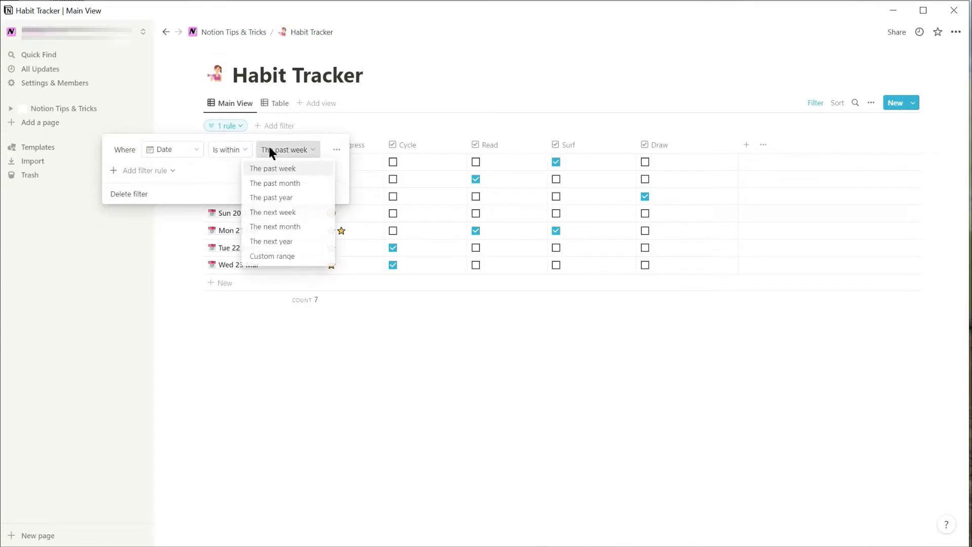
{"action": "left_click", "coordinate": [273, 214]}
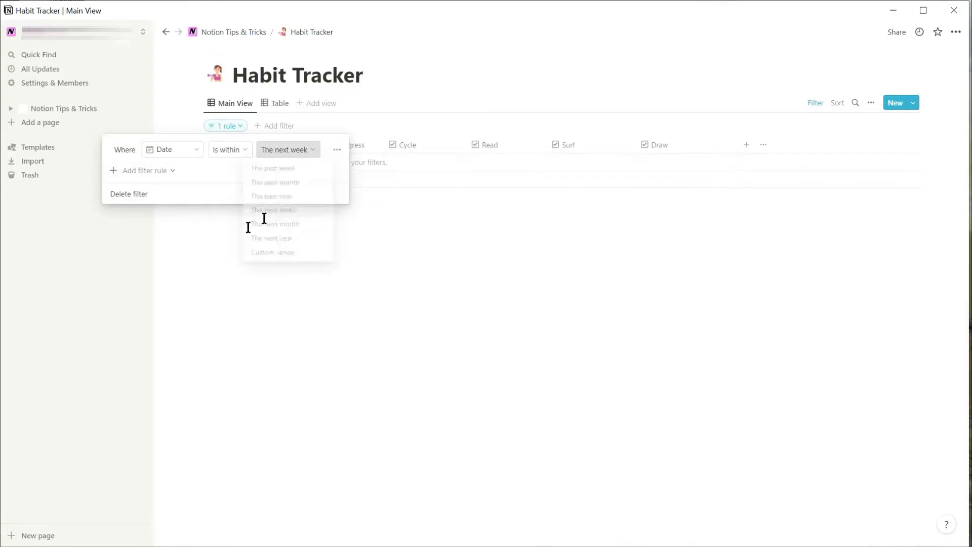
{"action": "left_click", "coordinate": [170, 278]}
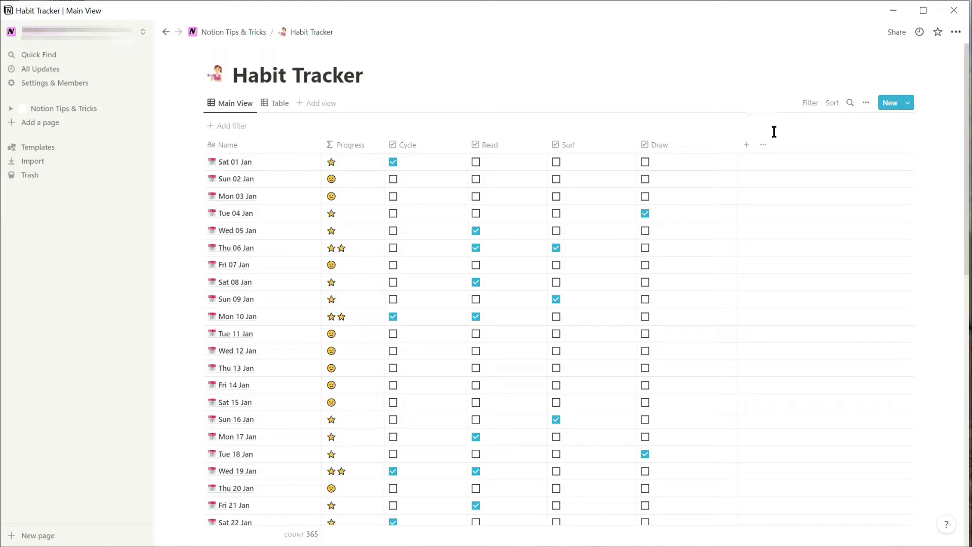
Add a Formula property named 'Current Week' and open its empty formula editor.
{"action": "left_click", "coordinate": [746, 146]}
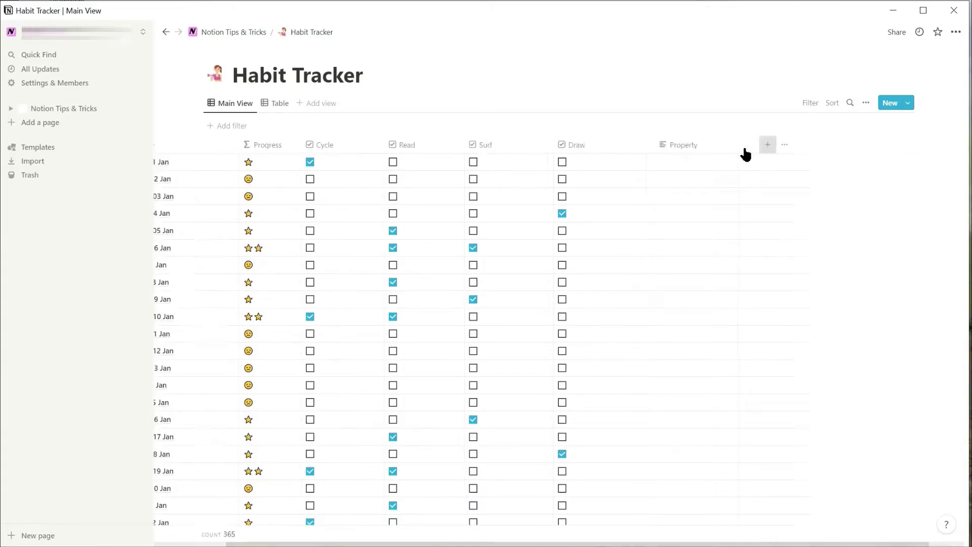
{"action": "type", "text": "Current Week"}
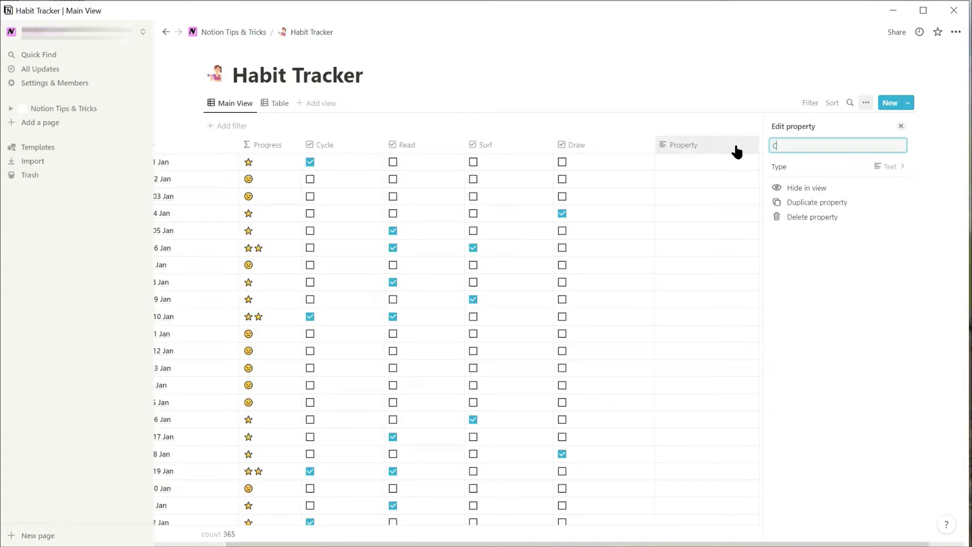
{"action": "left_click", "coordinate": [886, 171]}
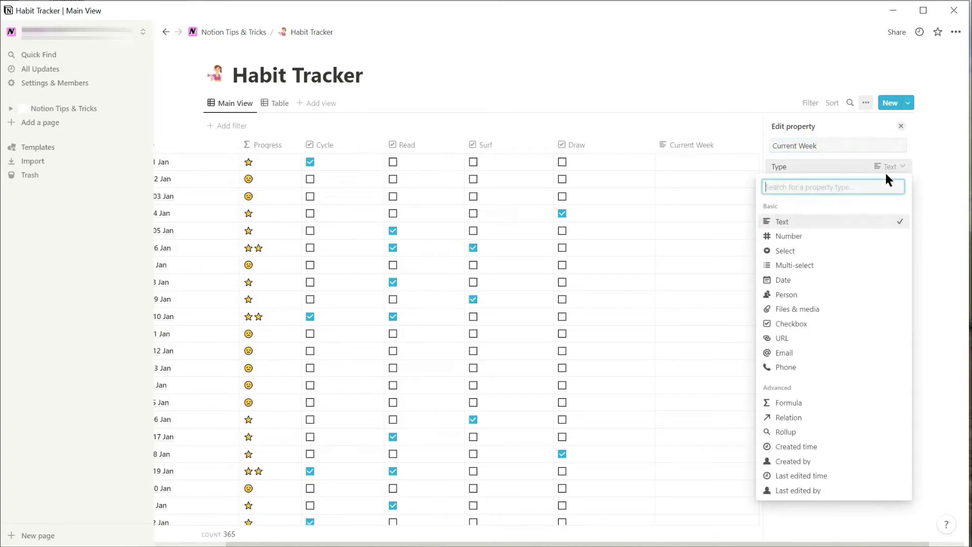
{"action": "left_click", "coordinate": [838, 405]}
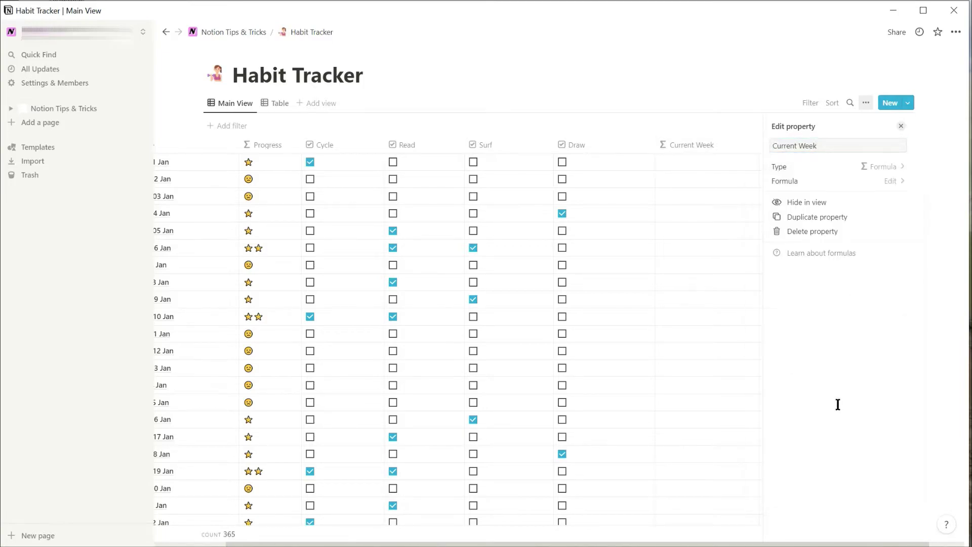
{"action": "left_click", "coordinate": [892, 182]}
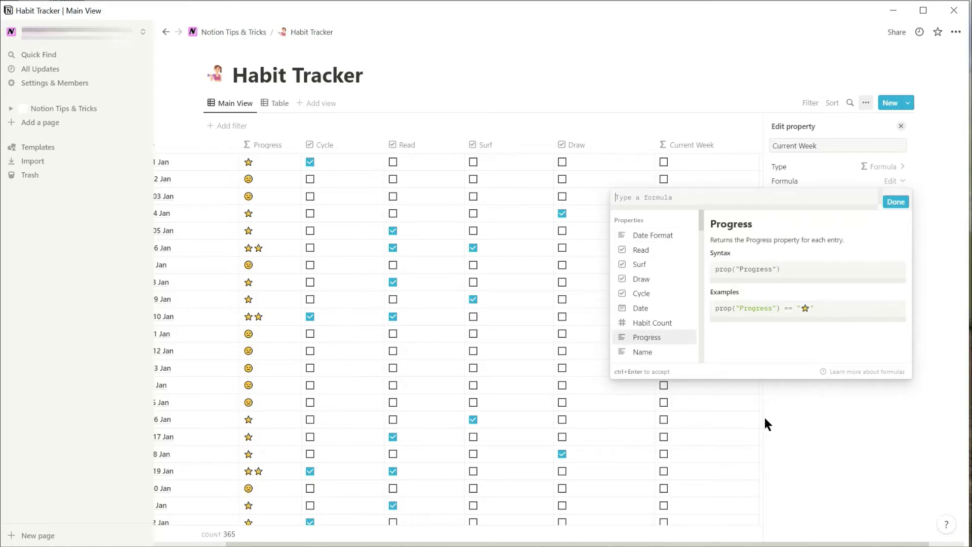
Set the formula to if(formatDate(prop("Date"),"w") == formatDate(now(),"w"), true, false).
{"action": "type", "text": "if(formatDate(prop(\"Date\"),\"w\") == formatDate(now(),\"w\") , true, false)"}
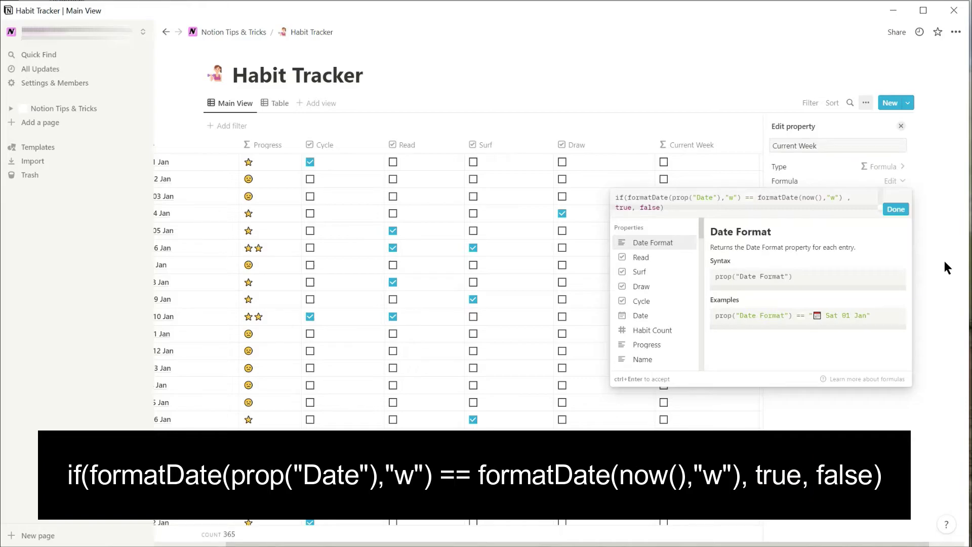
{"action": "left_click", "coordinate": [896, 210]}
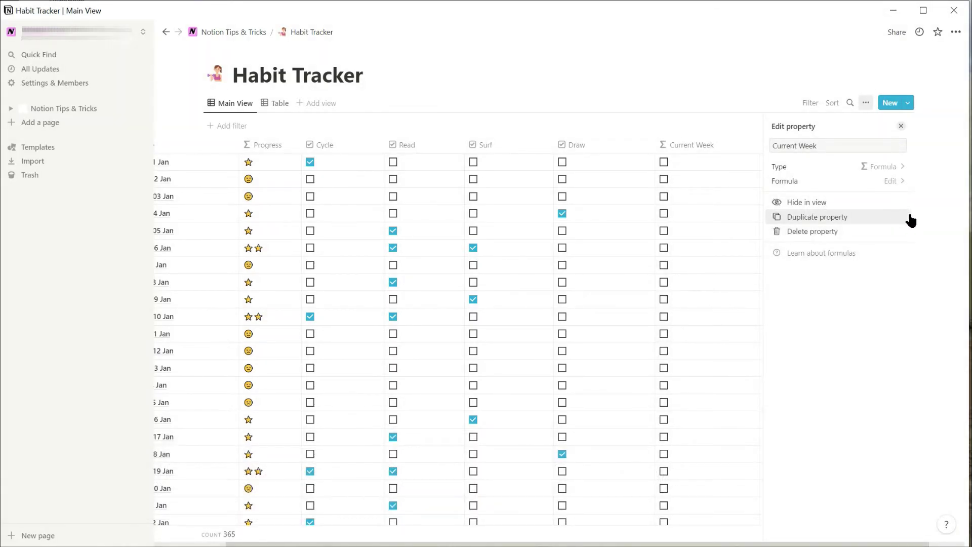
Close the property panel and check that Current Week is ticked for Sun 20–Sat 26 Mar.
{"action": "left_click", "coordinate": [902, 126]}
{"action": "scroll", "coordinate": [966, 161], "scroll_direction": "down", "scroll_amount": 2}
{"action": "left_click_drag", "start_coordinate": [966, 161], "coordinate": [944, 343]}
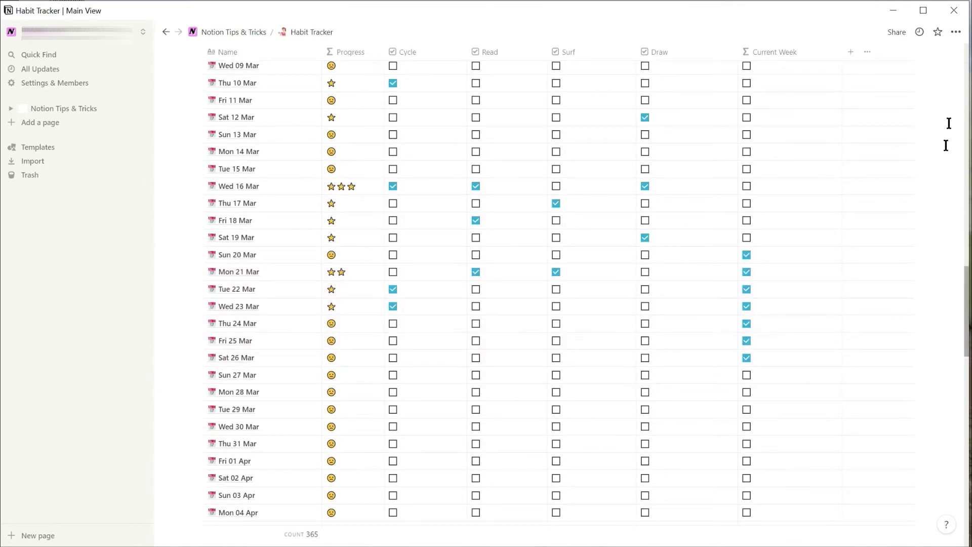
{"action": "scroll", "coordinate": [948, 123], "scroll_direction": "up", "scroll_amount": 20}
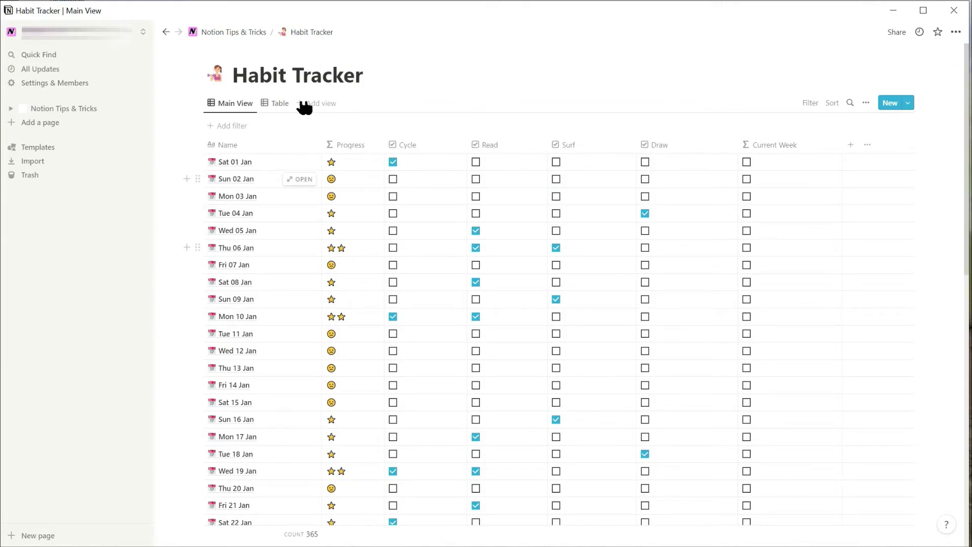
Add a 'Current Week: Checked' filter to the Main View.
{"action": "left_click", "coordinate": [221, 127]}
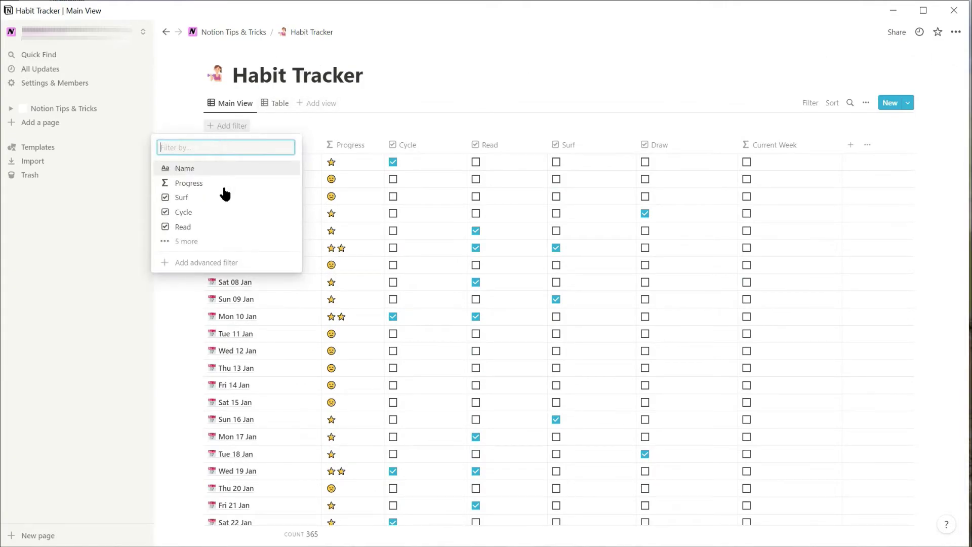
{"action": "left_click", "coordinate": [184, 242]}
{"action": "left_click", "coordinate": [214, 284]}
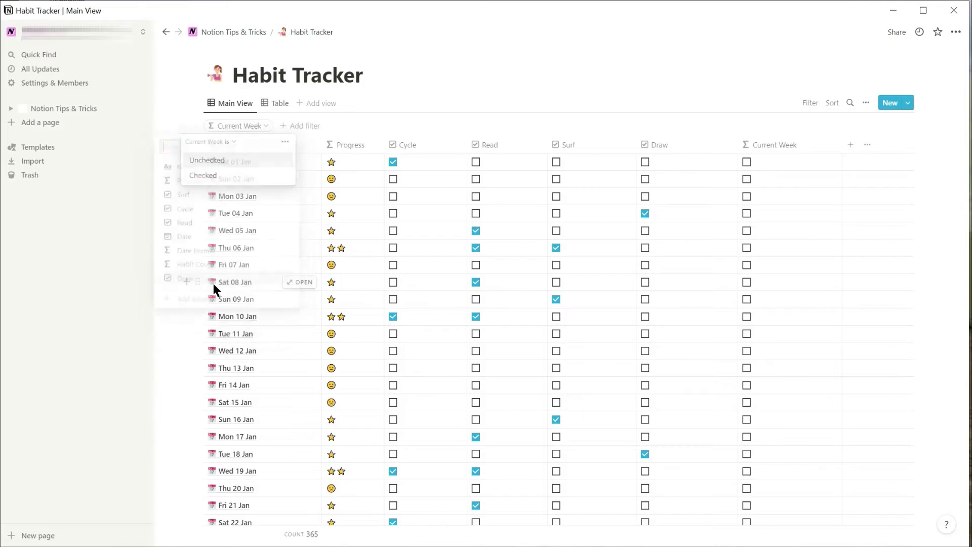
{"action": "left_click", "coordinate": [203, 175]}
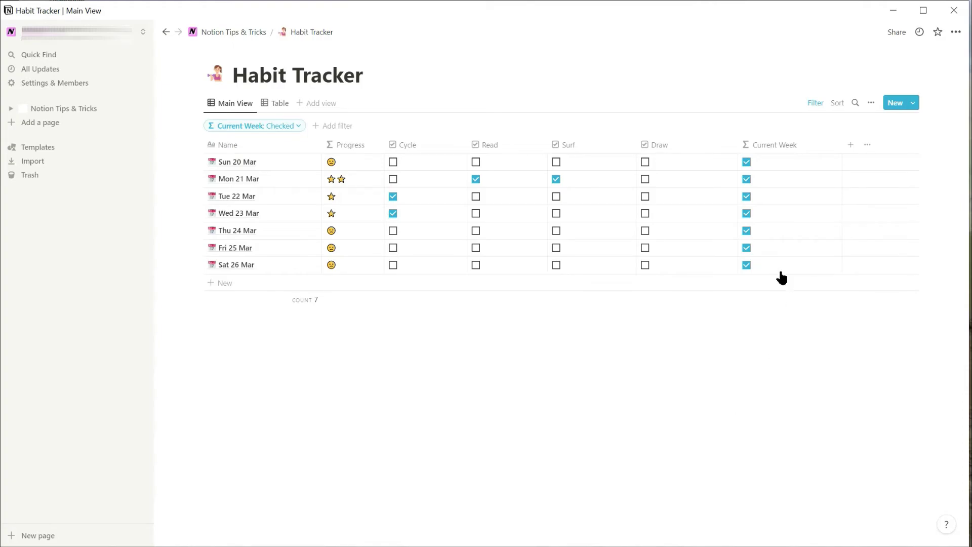
Wrap both formula dates in dateSubtract(..., 1, "days") so the week runs Mon 21–Sun 27 Mar.
{"action": "left_click", "coordinate": [834, 147]}
{"action": "left_click", "coordinate": [779, 179]}
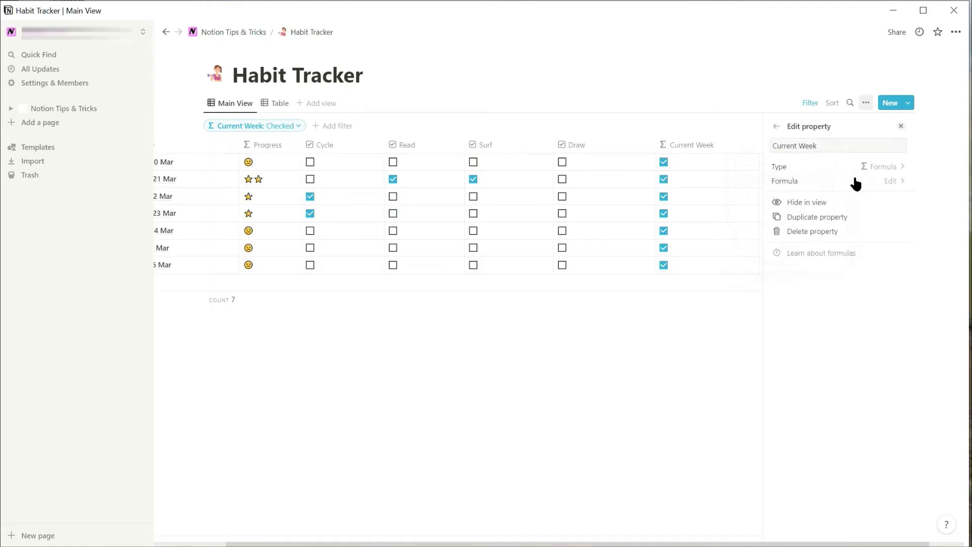
{"action": "left_click", "coordinate": [892, 181]}
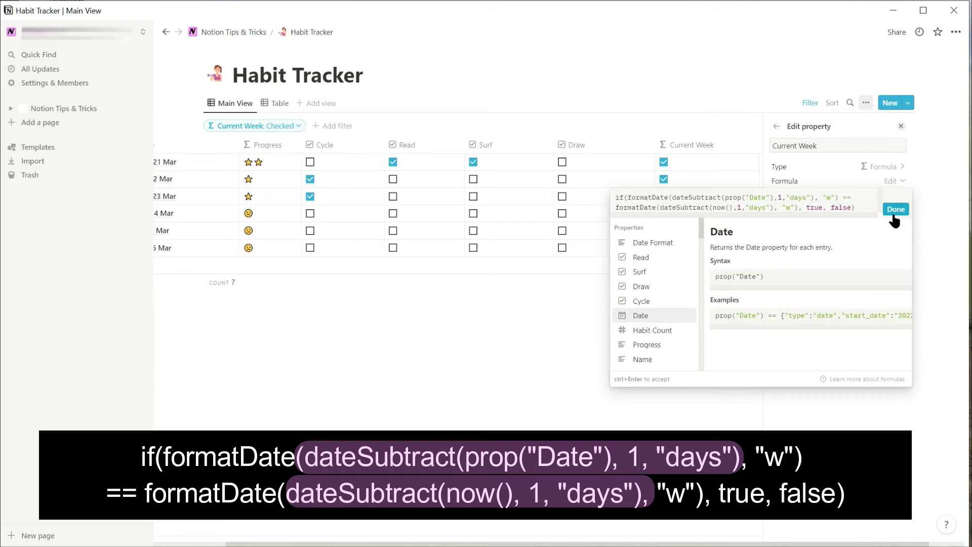
{"action": "left_click", "coordinate": [895, 219]}
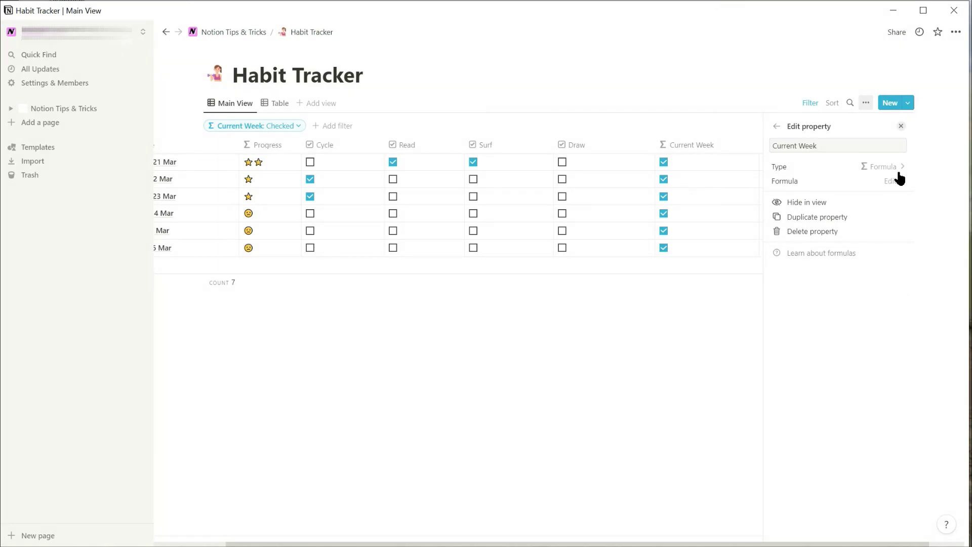
{"action": "left_click", "coordinate": [901, 126]}
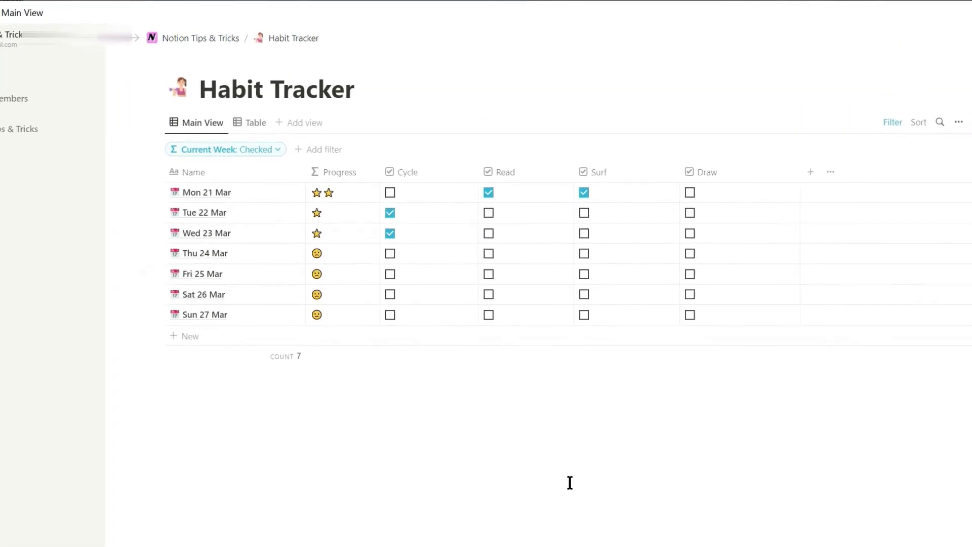